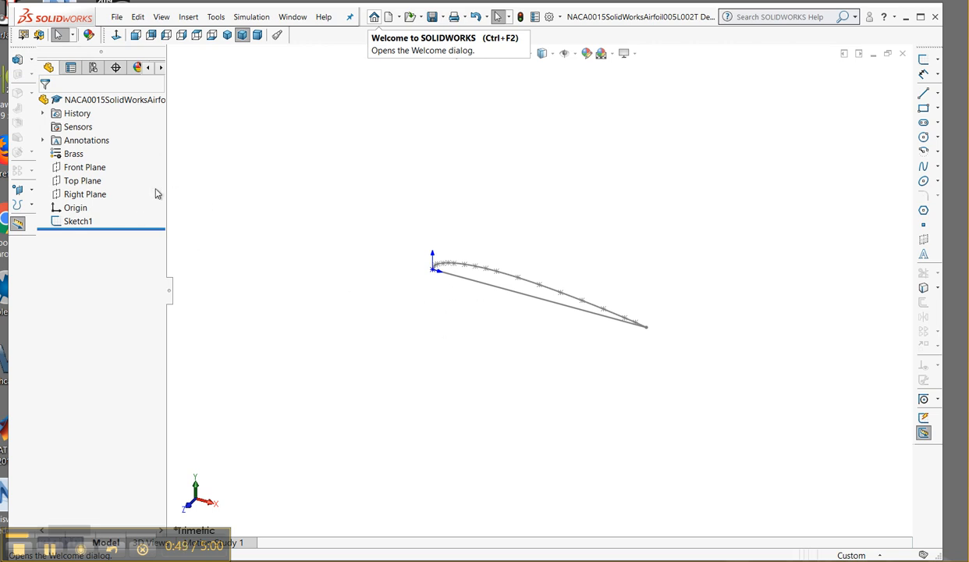
pyautogui.click(81, 181)
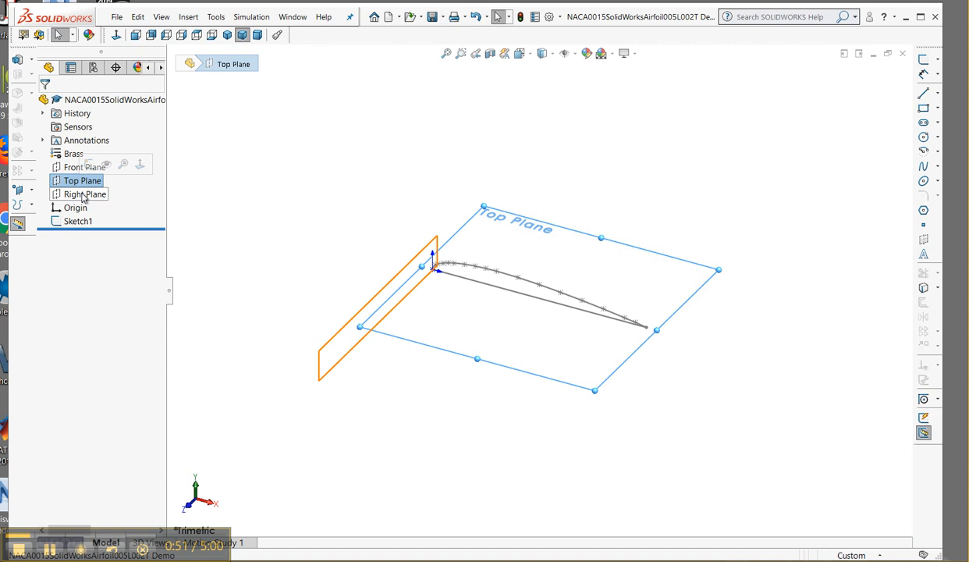
pyautogui.click(83, 193)
pyautogui.click(78, 167)
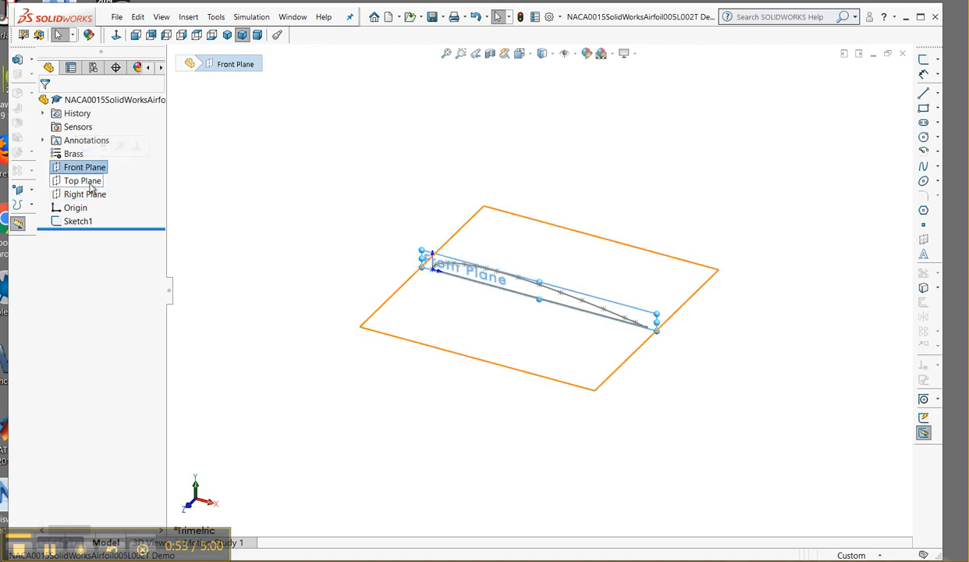
pyautogui.click(325, 210)
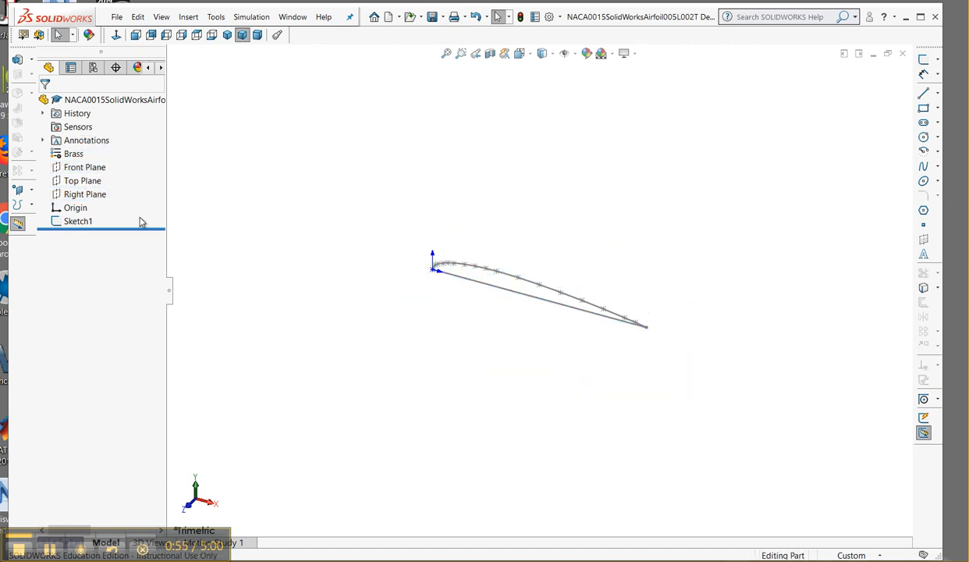
# Create a reference plane parallel to the Front Plane at an offset of 5 in.
pyautogui.click(31, 189)
pyautogui.click(65, 193)
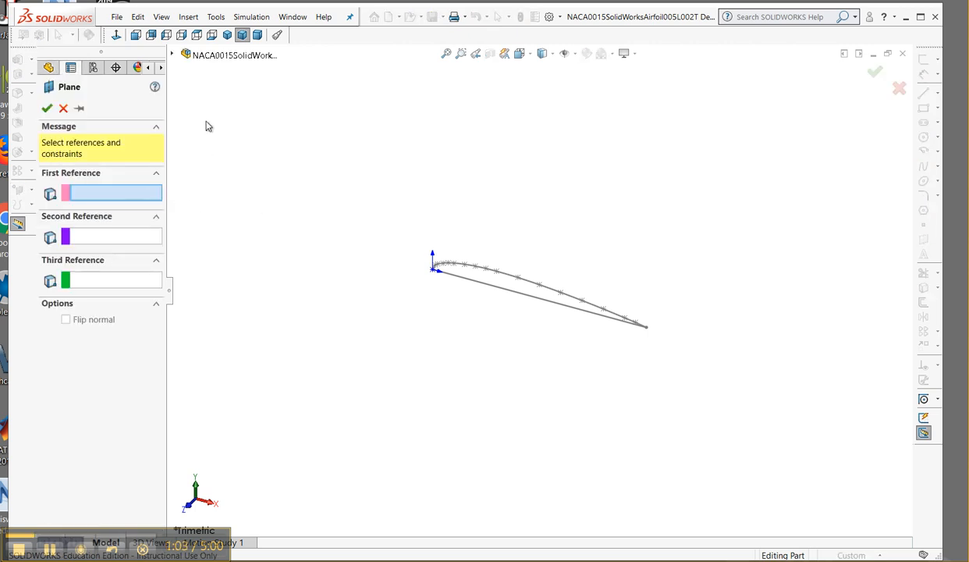
pyautogui.click(173, 55)
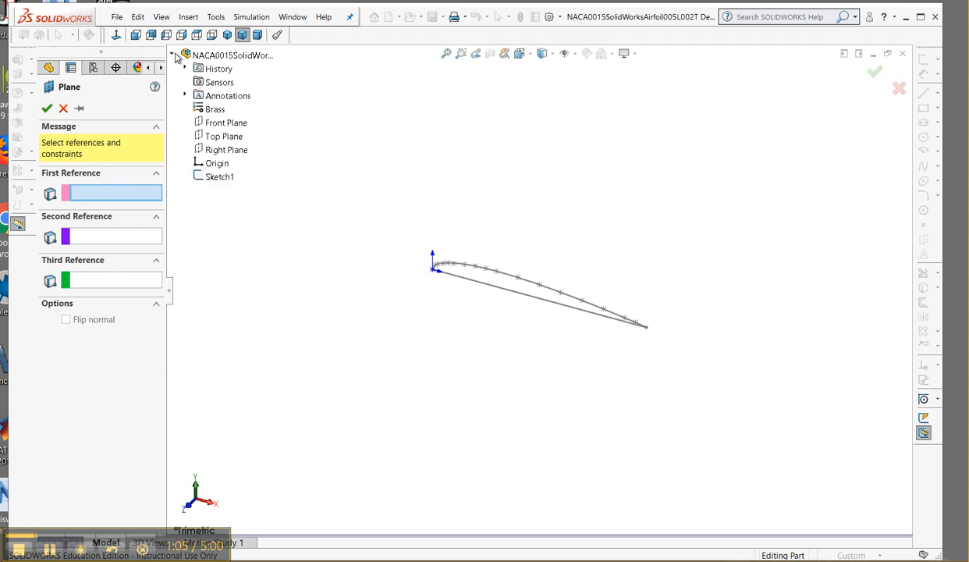
pyautogui.click(223, 125)
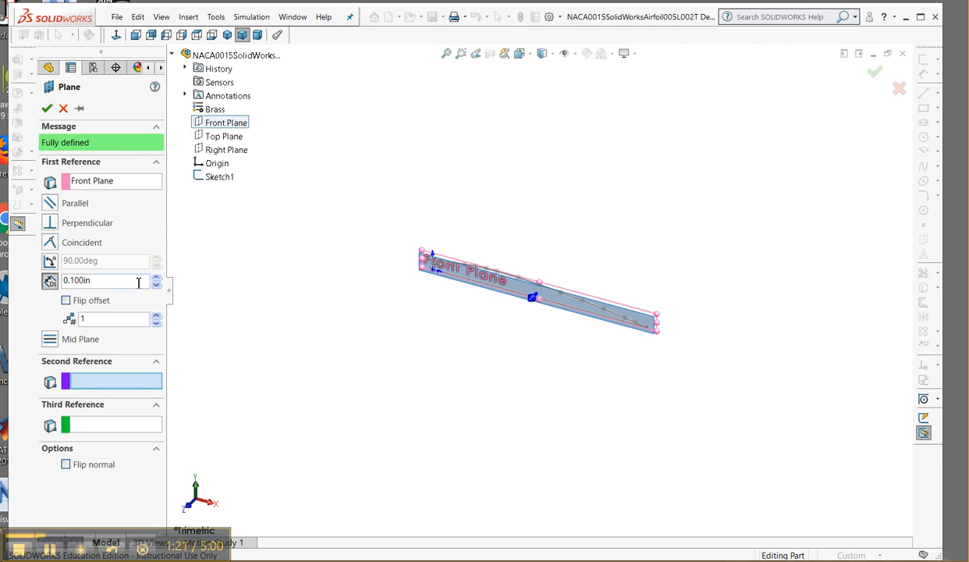
pyautogui.moveTo(118, 280); pyautogui.dragTo(49, 287)
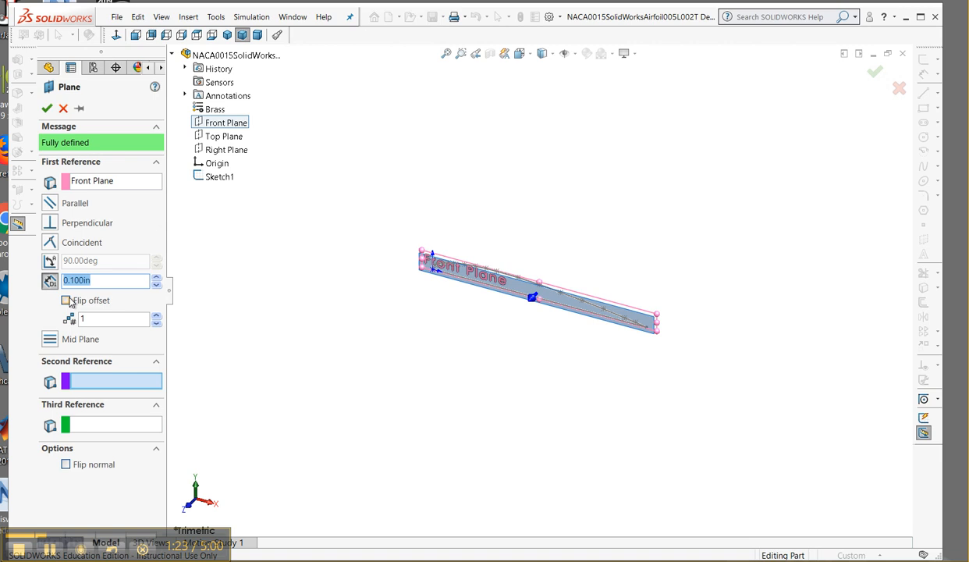
pyautogui.write('5')
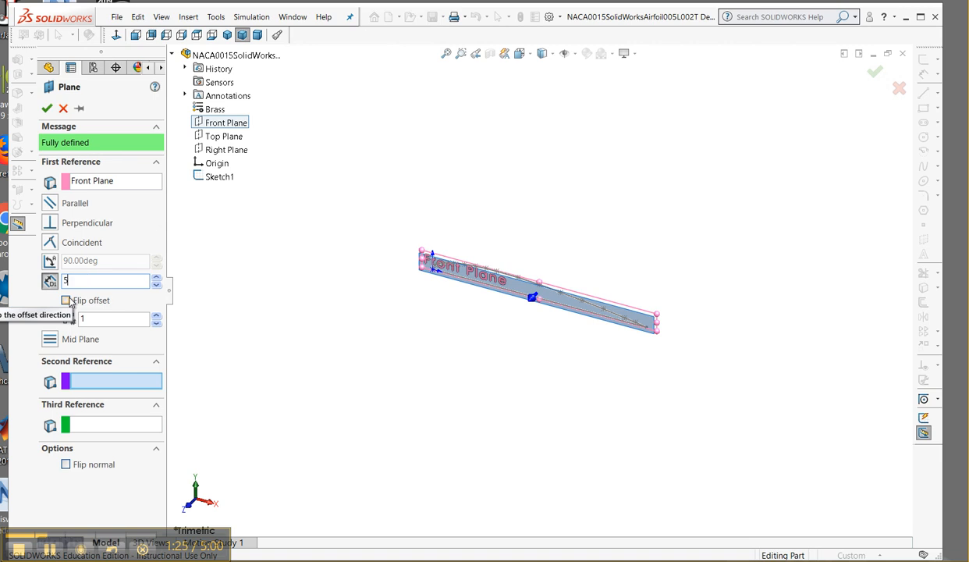
pyautogui.press('Return')
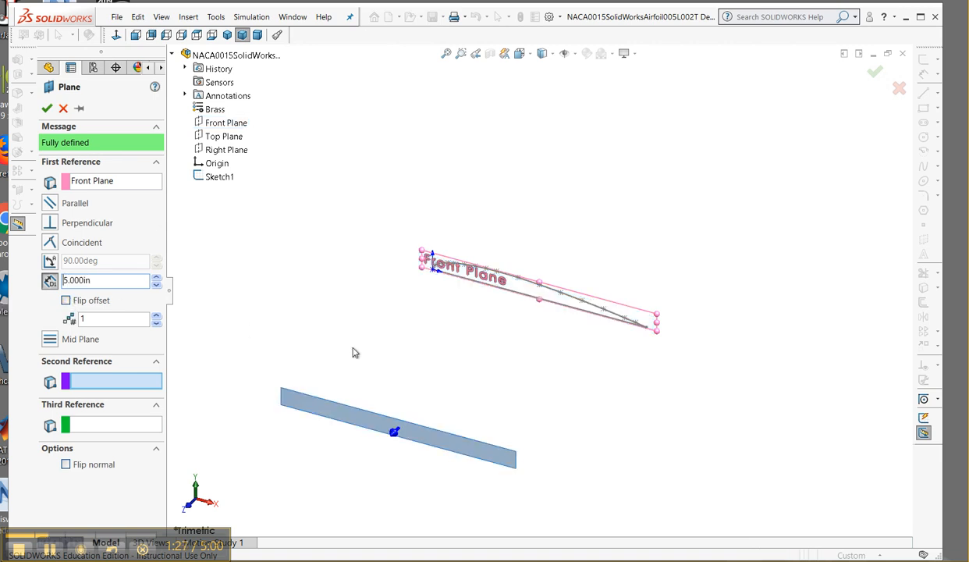
pyautogui.click(46, 108)
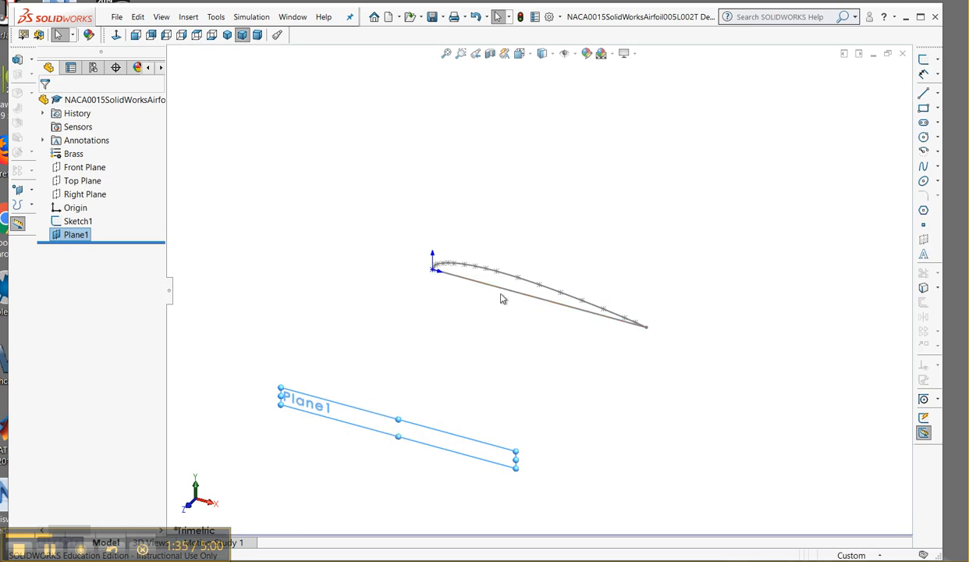
# Start a sketch on the offset plane and convert the complete airfoil outline chain from Sketch1 into it.
pyautogui.click(84, 168)
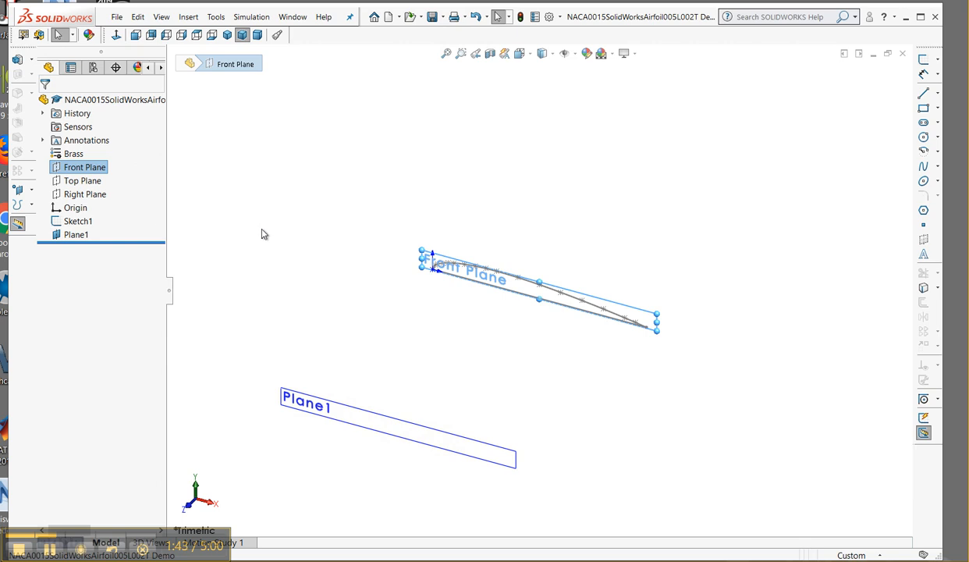
pyautogui.click(285, 263)
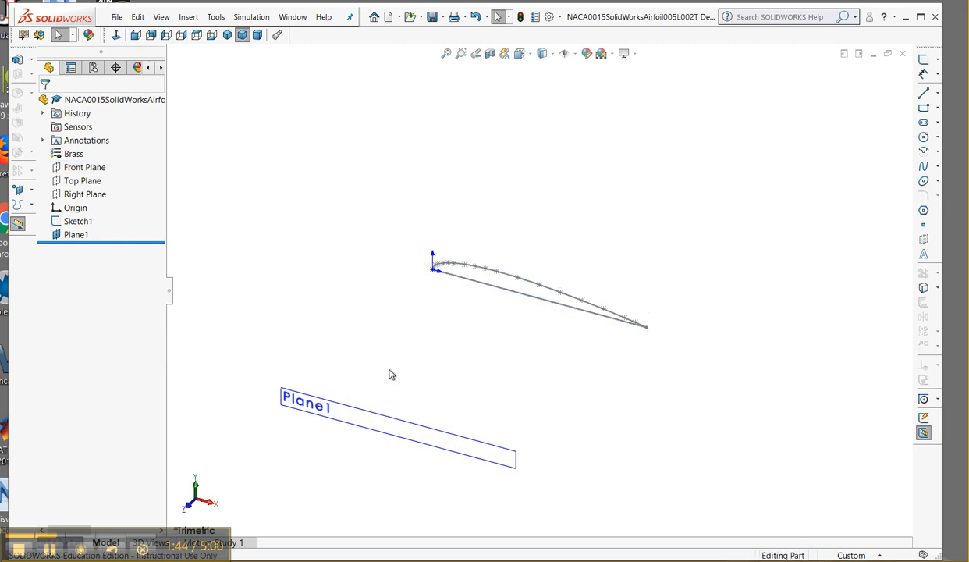
pyautogui.click(366, 416)
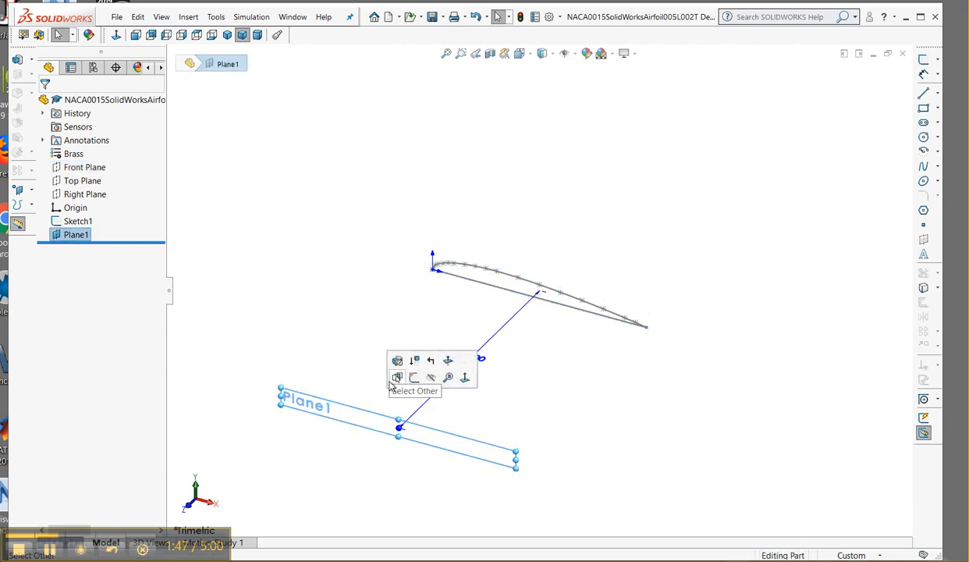
pyautogui.click(415, 379)
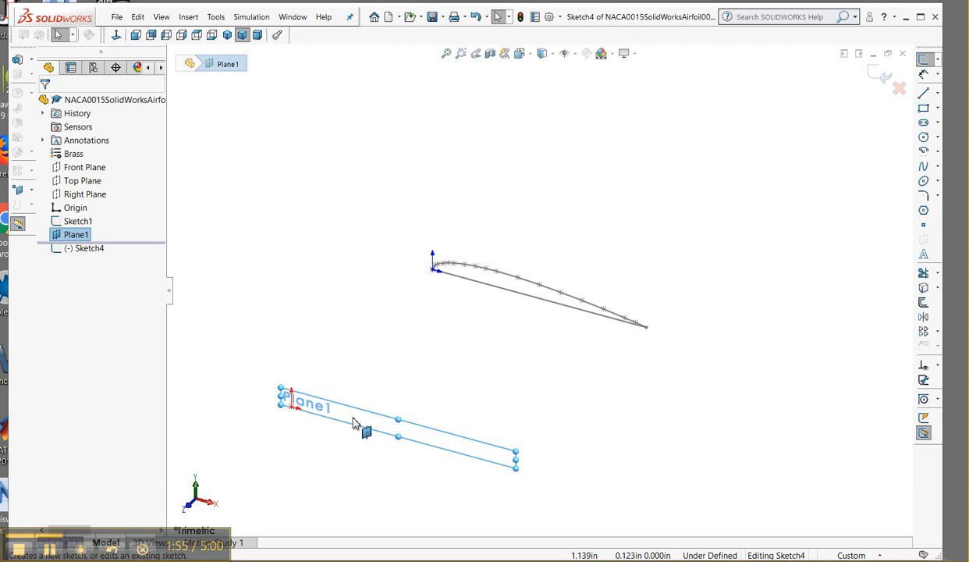
pyautogui.rightClick(500, 293)
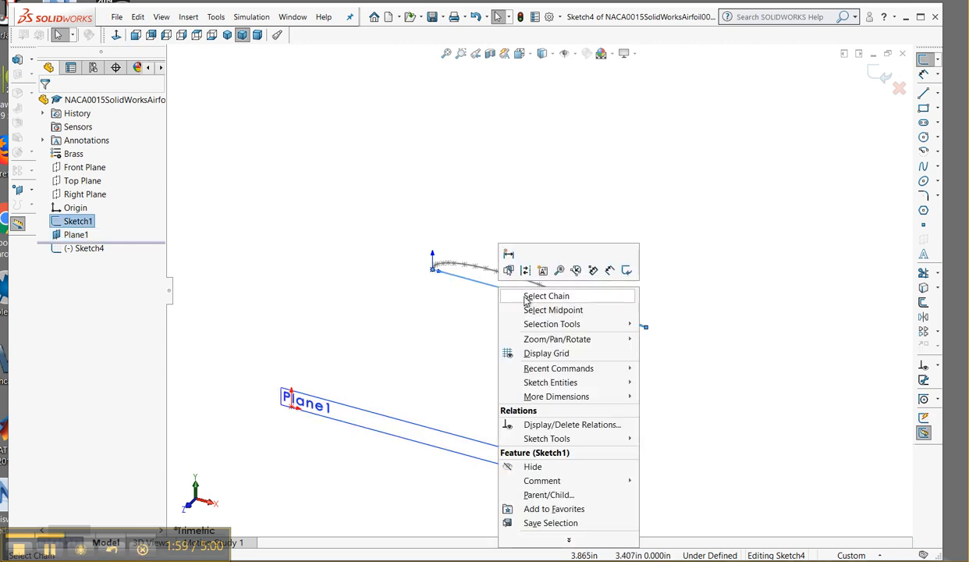
pyautogui.click(526, 299)
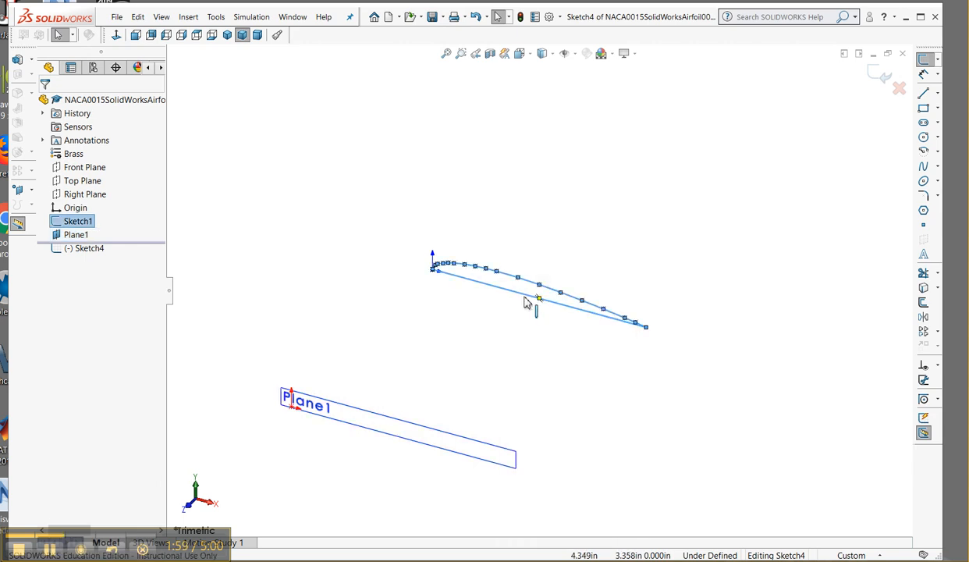
pyautogui.click(923, 290)
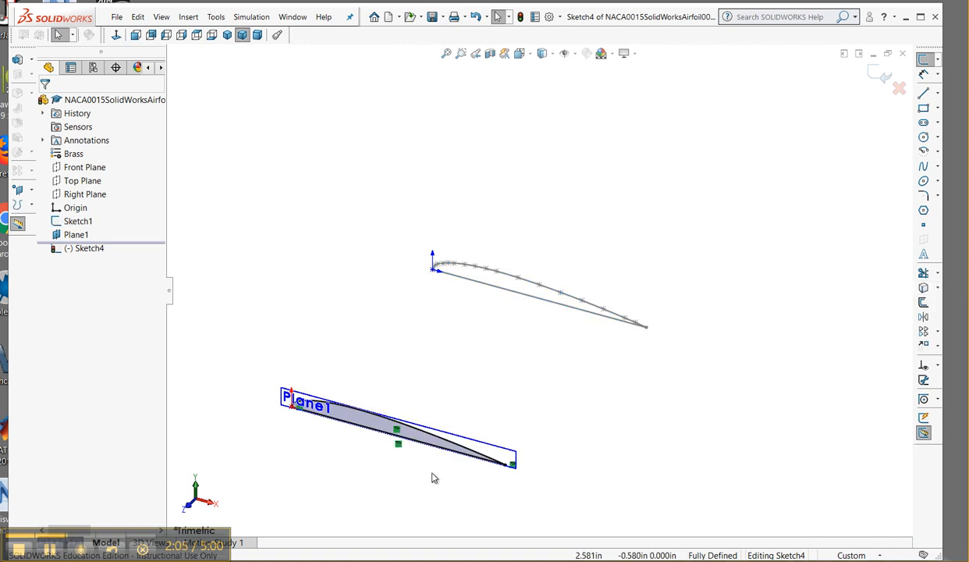
pyautogui.scroll(-5, 435, 477)
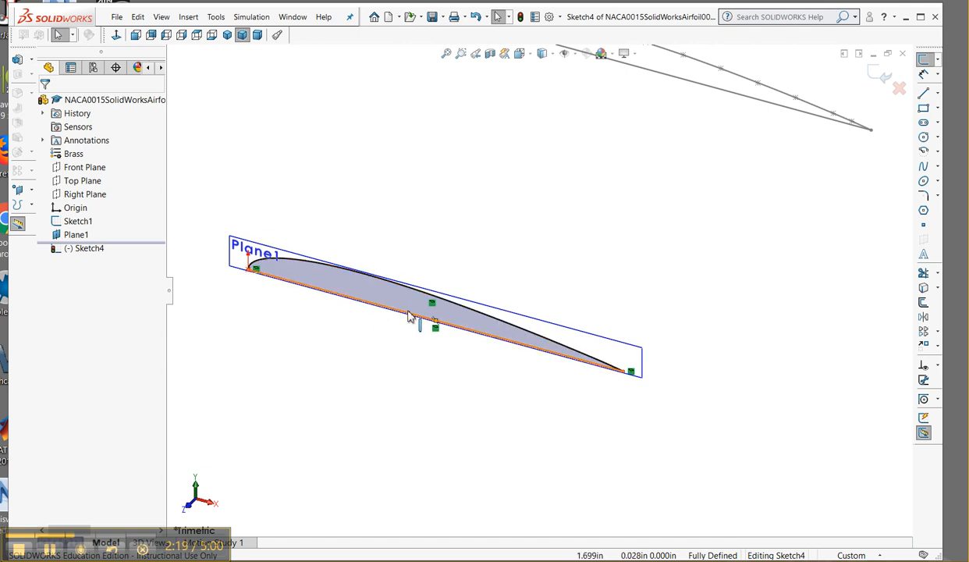
pyautogui.rightClick(367, 306)
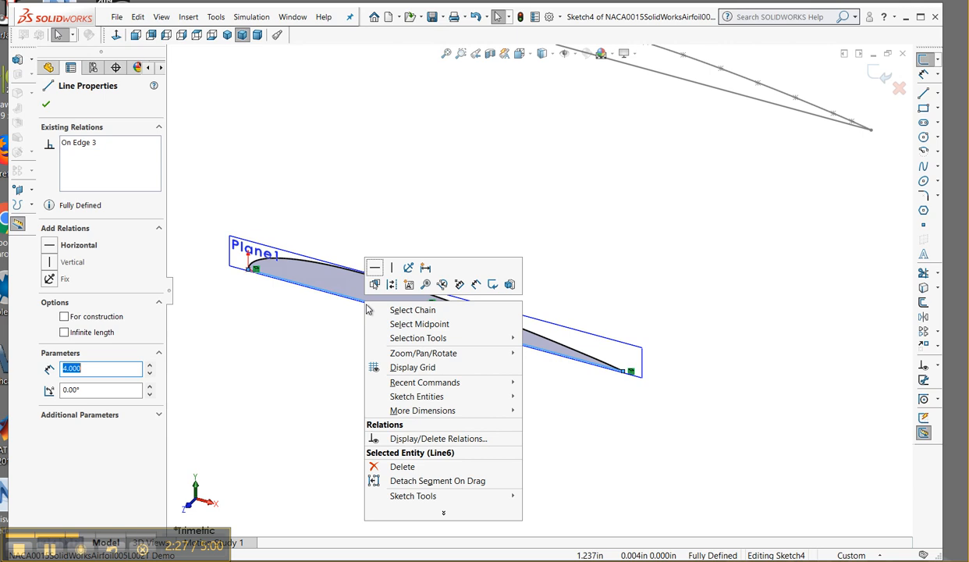
pyautogui.click(410, 310)
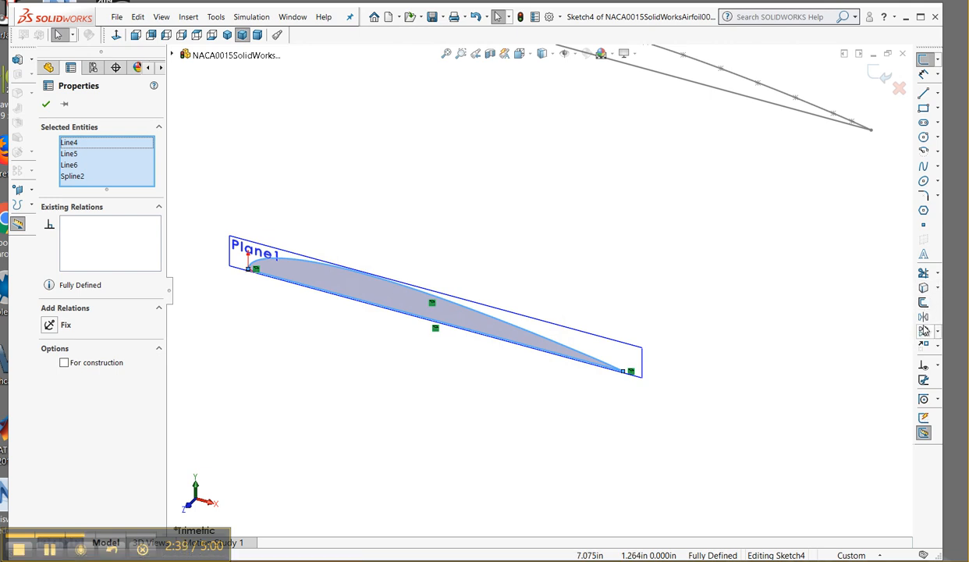
pyautogui.click(935, 333)
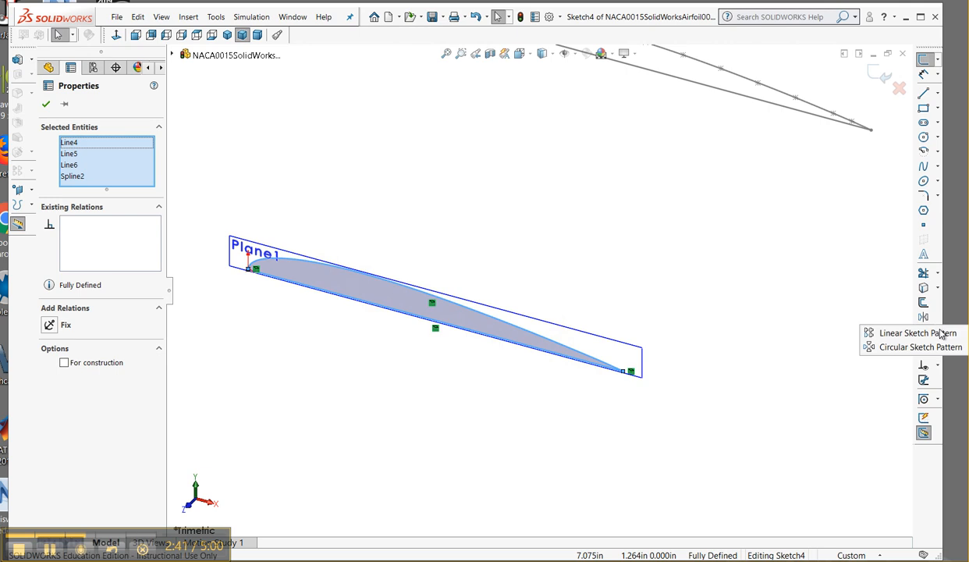
pyautogui.click(863, 305)
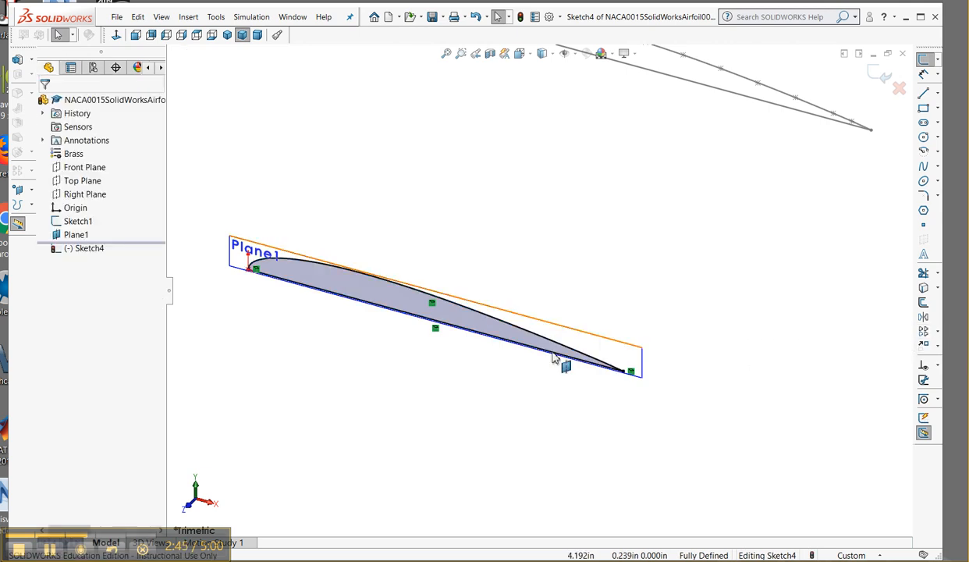
# Scale the whole converted airfoil outline by a factor of 0.25 about the midpoint of its straight chord line, without copying.
pyautogui.click(415, 317)
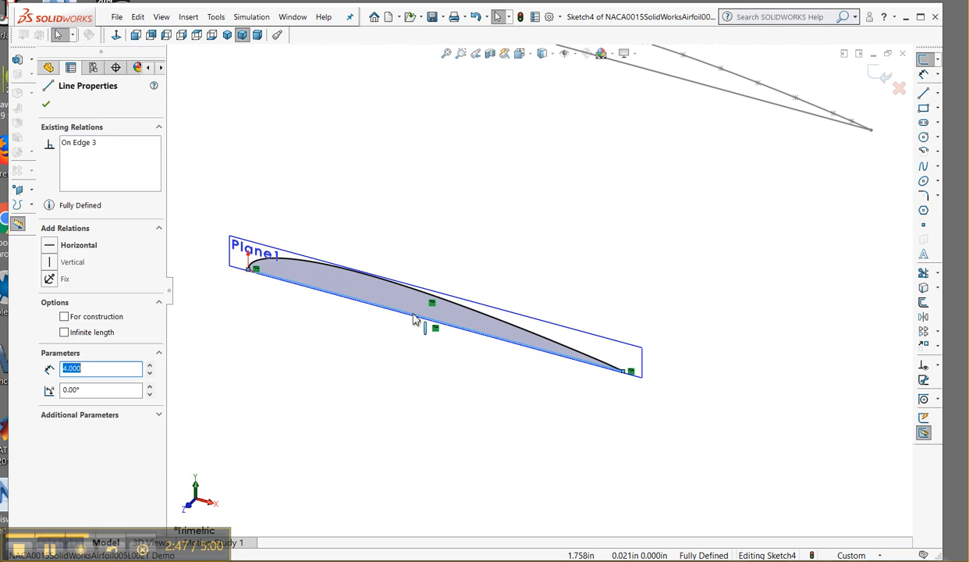
pyautogui.rightClick(414, 317)
pyautogui.click(458, 323)
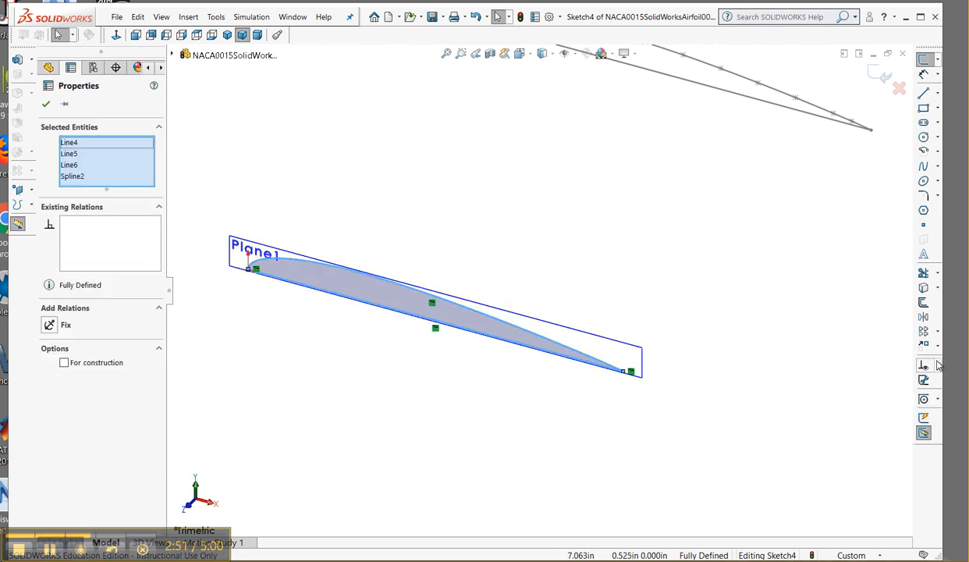
pyautogui.click(937, 331)
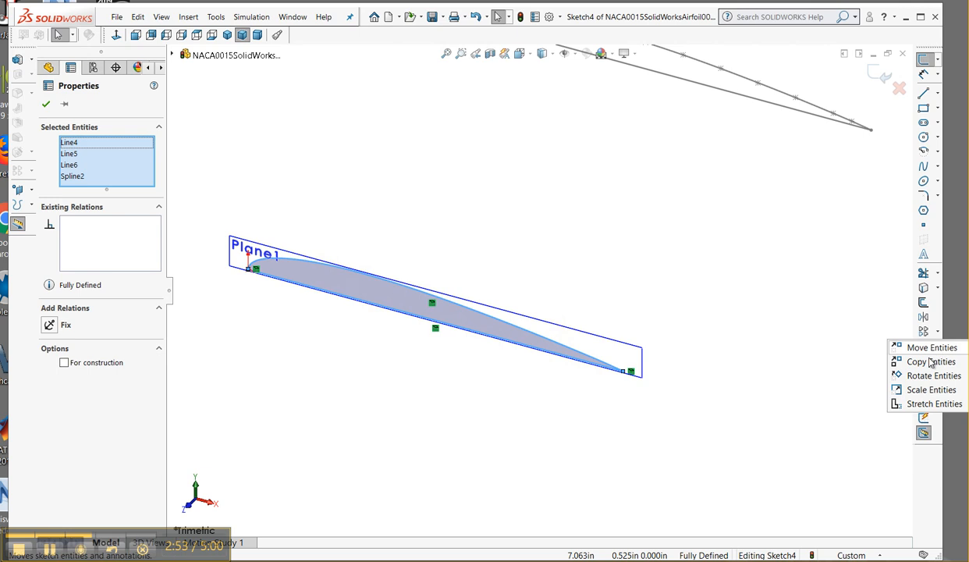
pyautogui.click(925, 390)
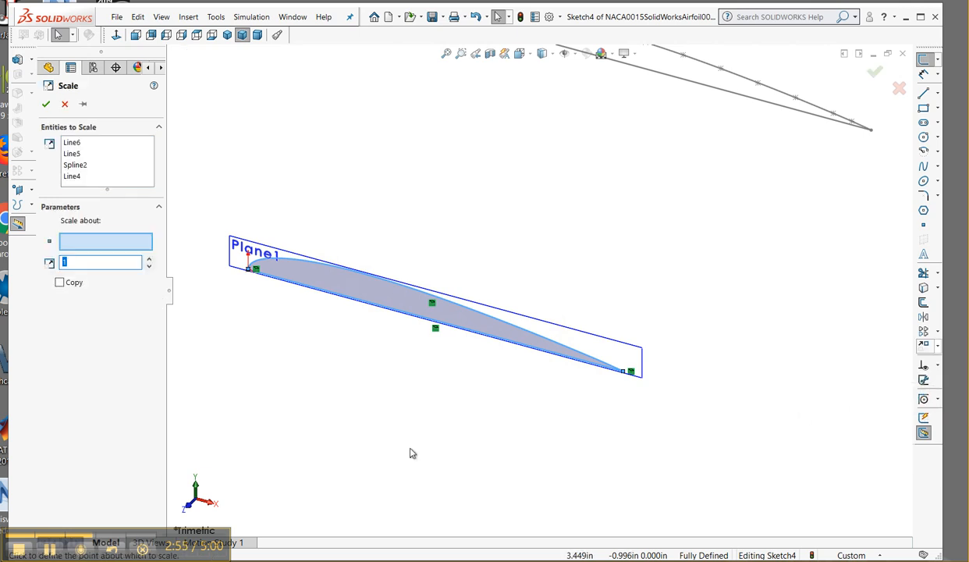
pyautogui.click(107, 243)
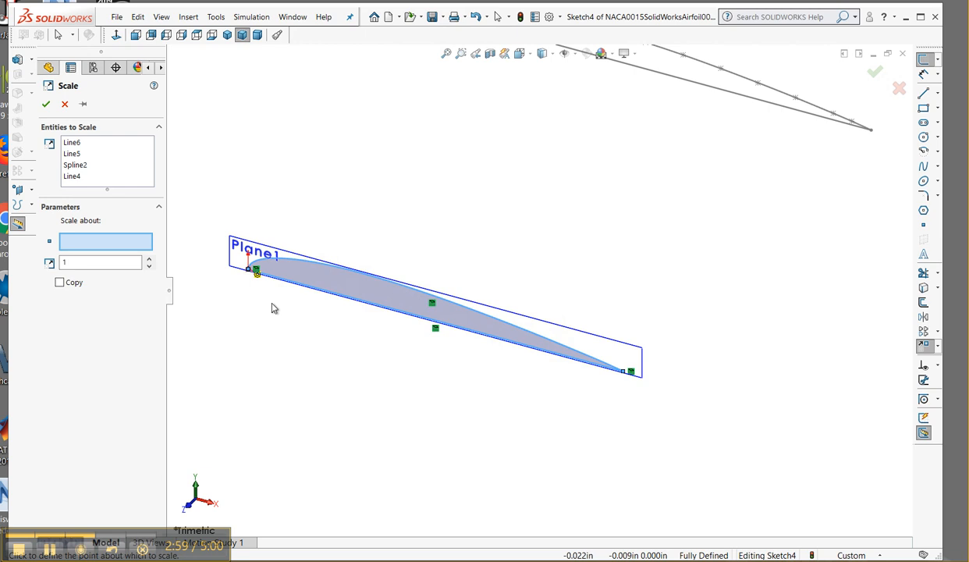
pyautogui.click(435, 321)
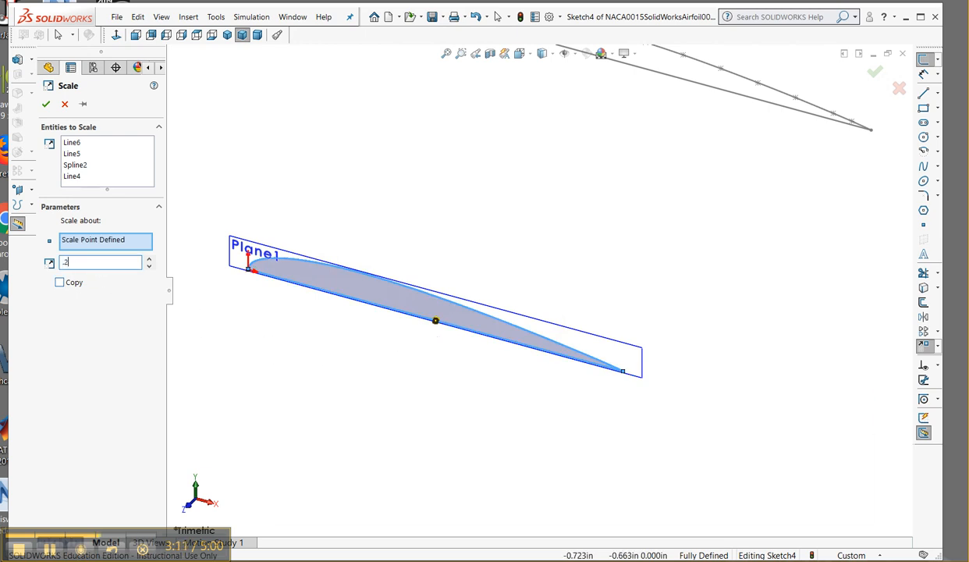
pyautogui.press('Return')
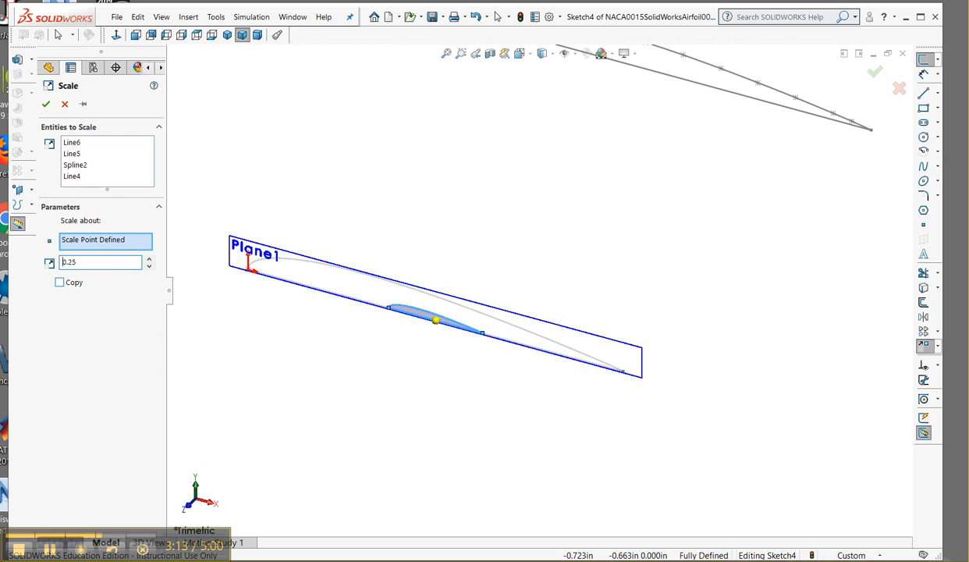
pyautogui.click(46, 105)
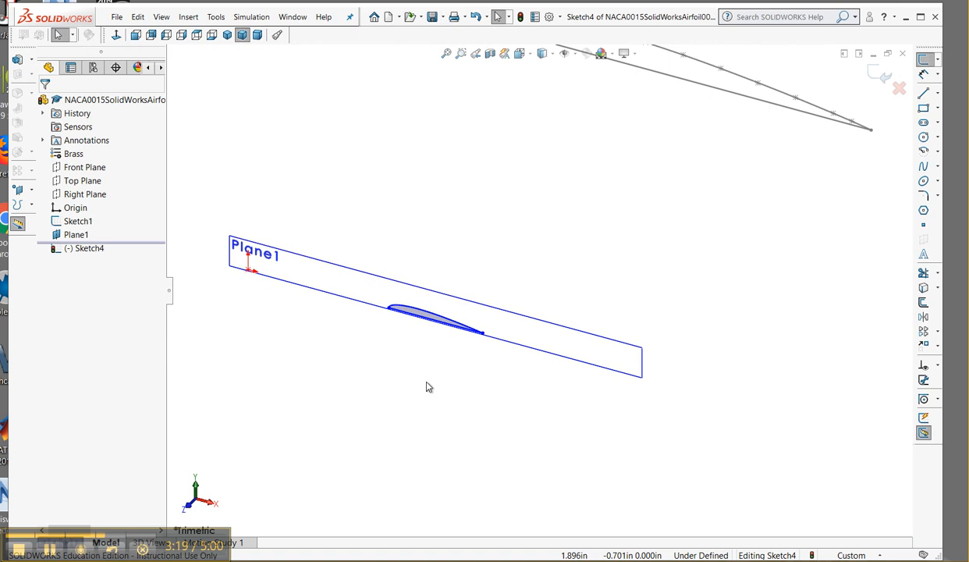
# Hide the offset plane and exit the scaled airfoil sketch.
pyautogui.moveTo(426, 387); pyautogui.dragTo(404, 374, button='middle')
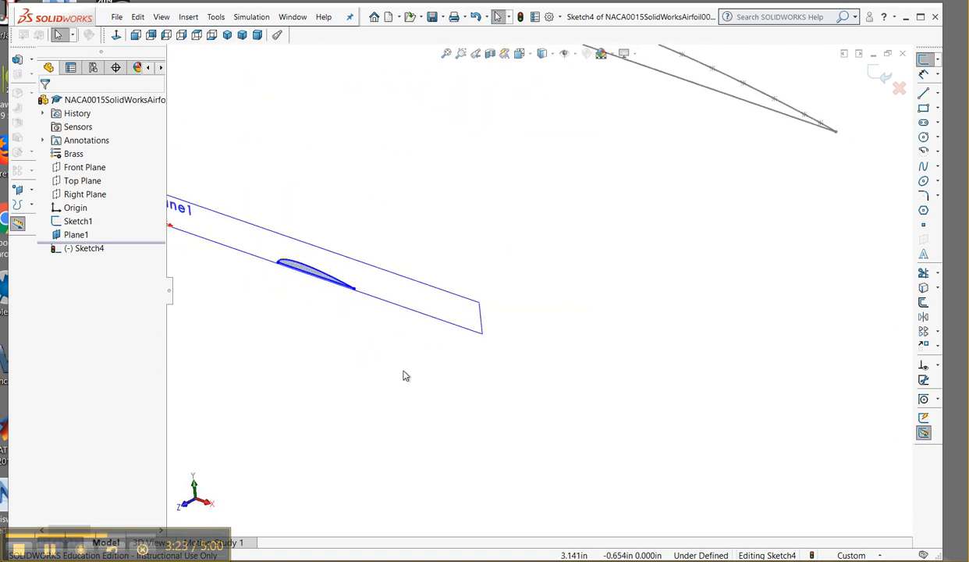
pyautogui.click(445, 57)
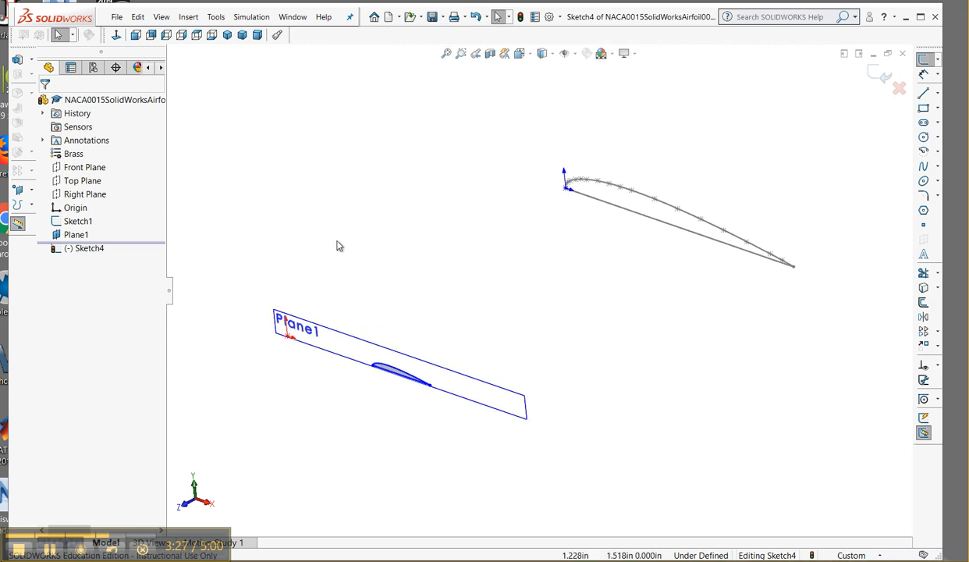
pyautogui.click(70, 236)
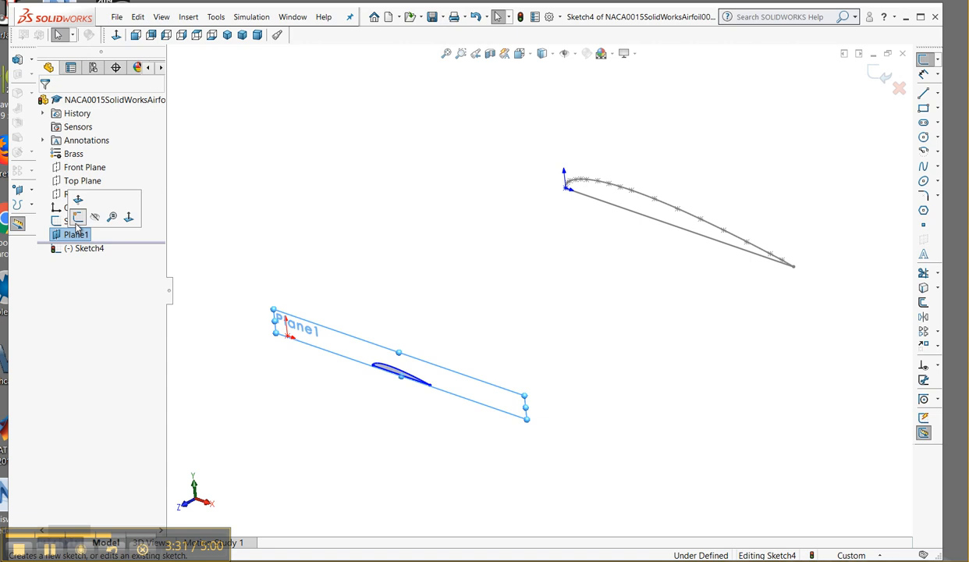
pyautogui.click(94, 217)
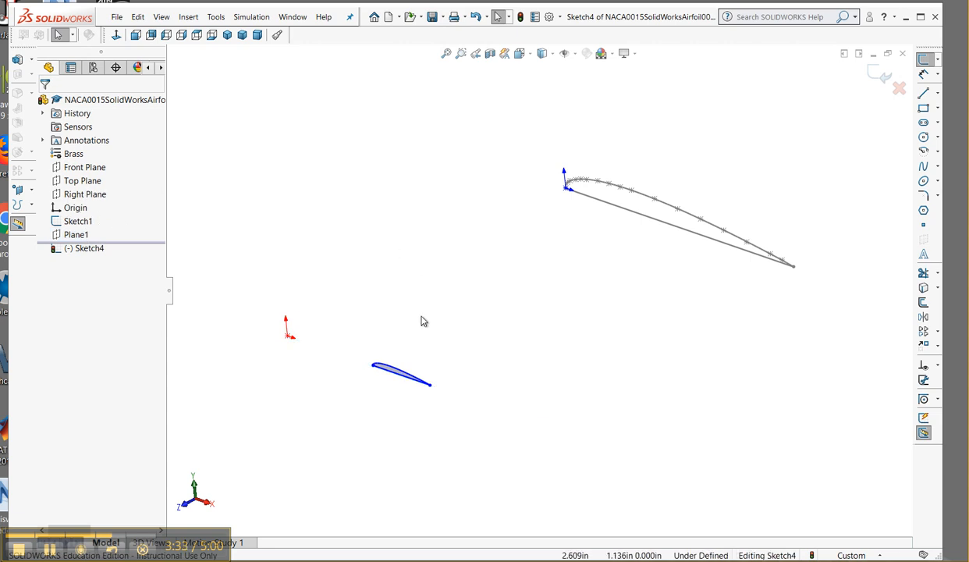
pyautogui.click(881, 73)
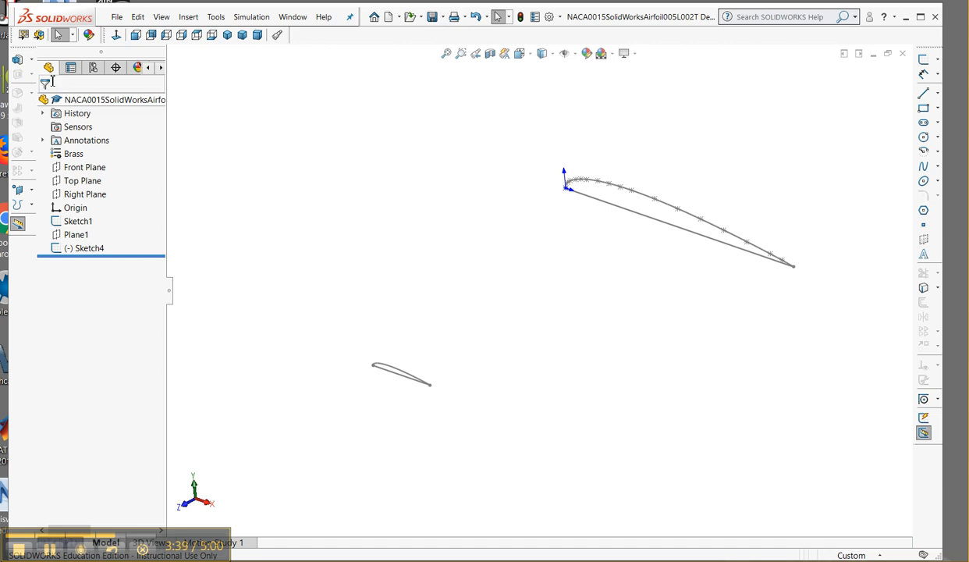
pyautogui.click(32, 63)
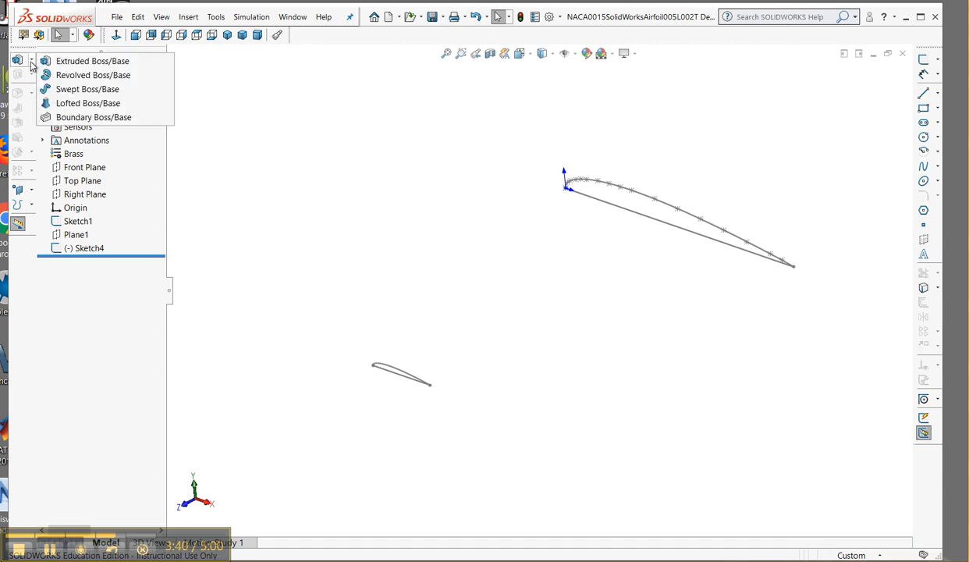
pyautogui.click(61, 105)
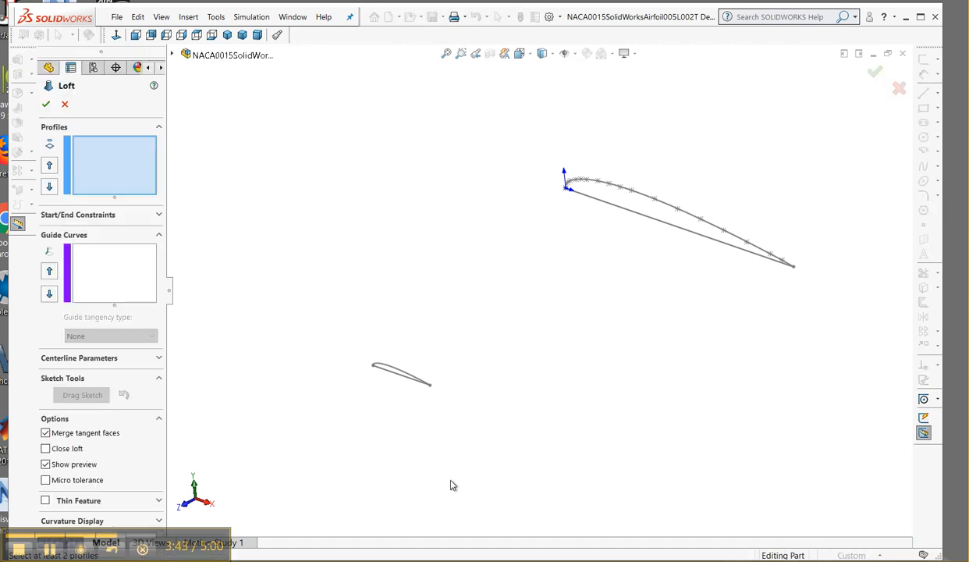
pyautogui.click(385, 379)
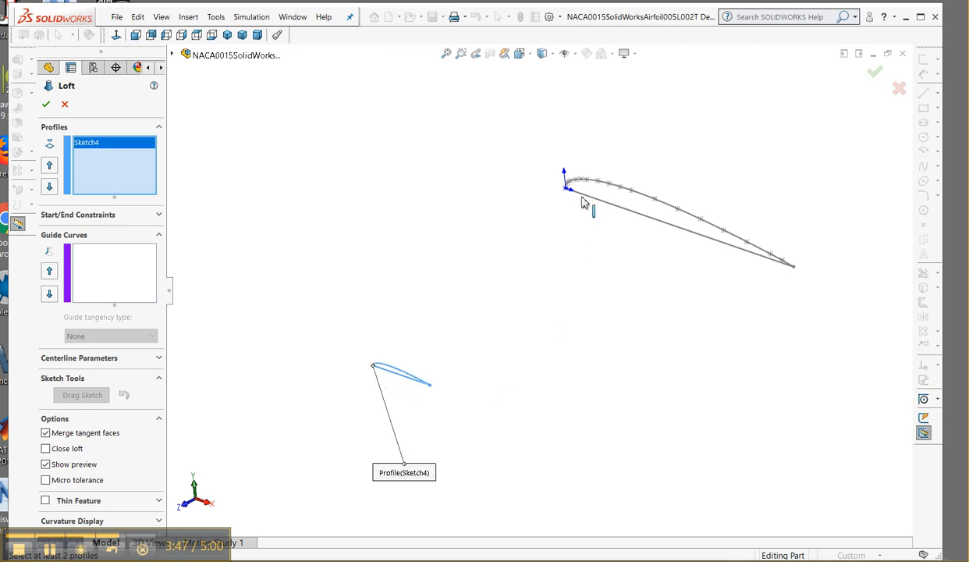
pyautogui.click(576, 199)
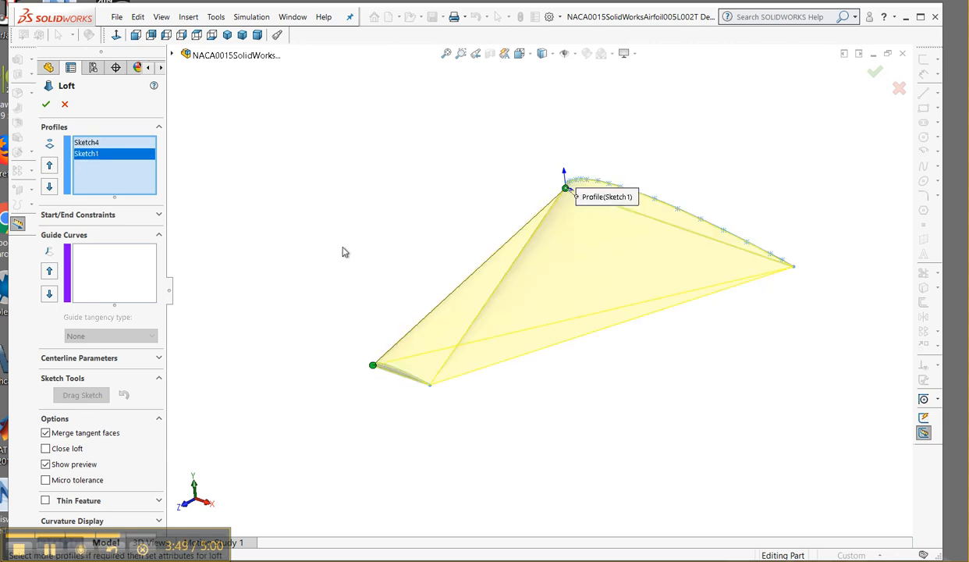
pyautogui.moveTo(352, 262); pyautogui.dragTo(362, 233, button='middle')
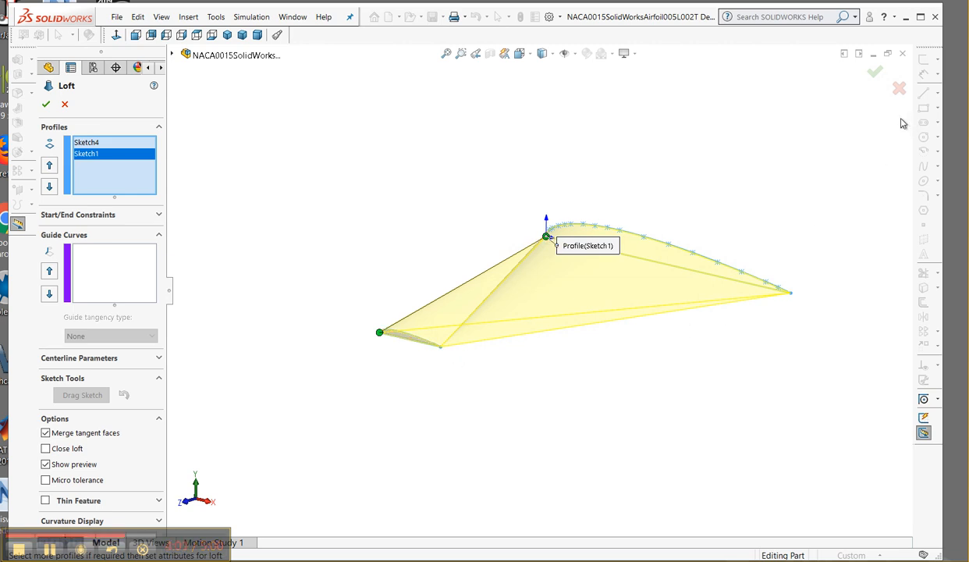
pyautogui.click(899, 91)
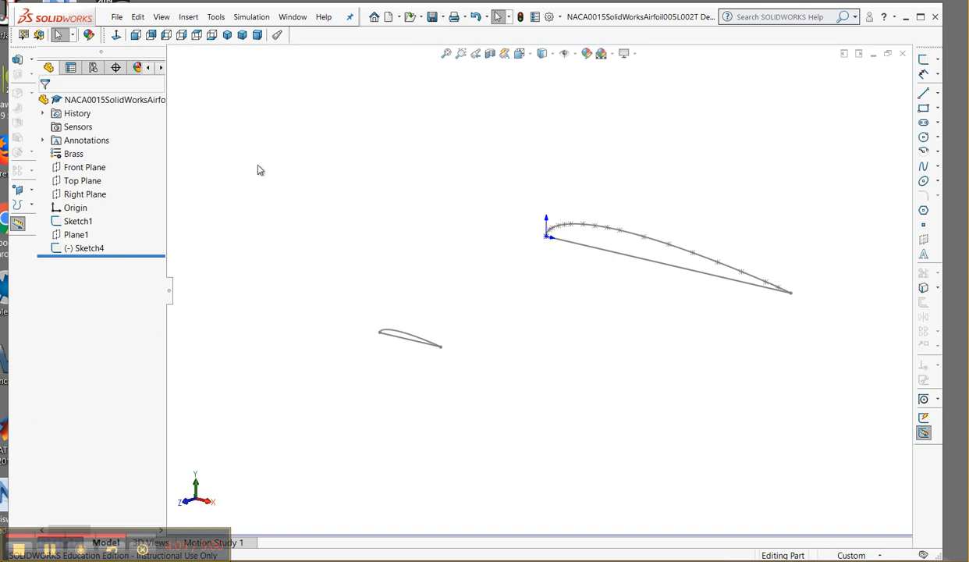
# Loft a solid from the large Sketch1 airfoil to the small Sketch4 airfoil, picking both profiles near their trailing edges.
pyautogui.click(32, 61)
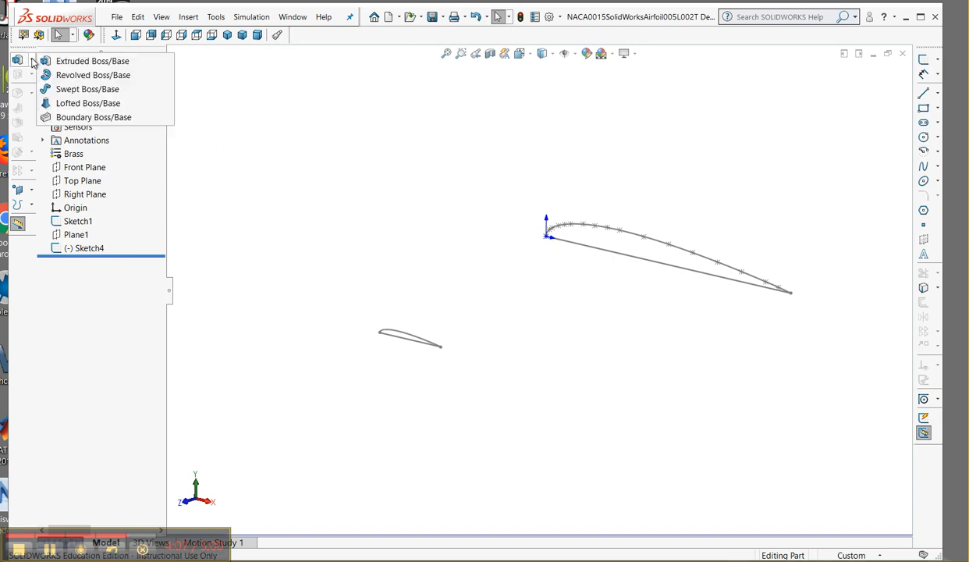
pyautogui.click(33, 78)
pyautogui.click(34, 61)
pyautogui.click(66, 103)
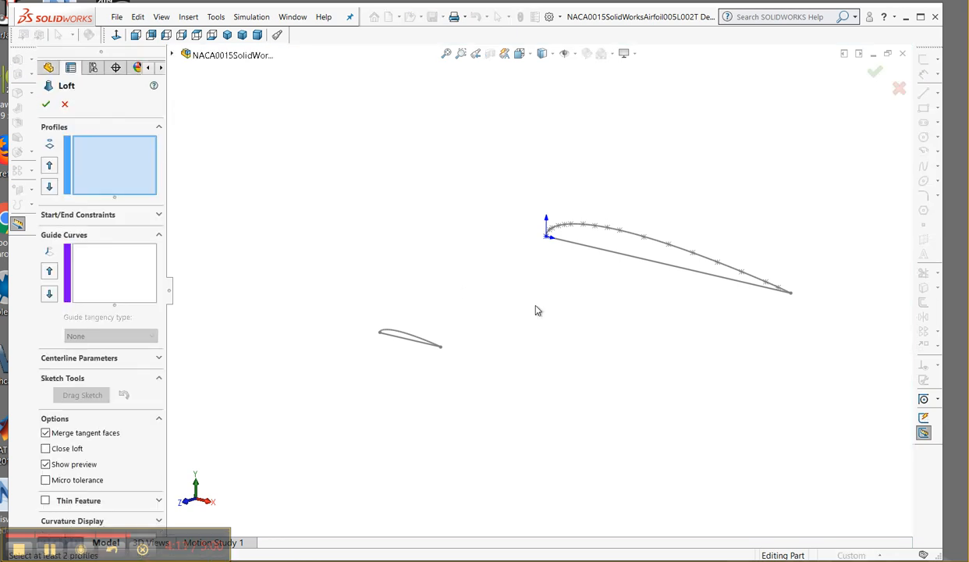
pyautogui.click(754, 292)
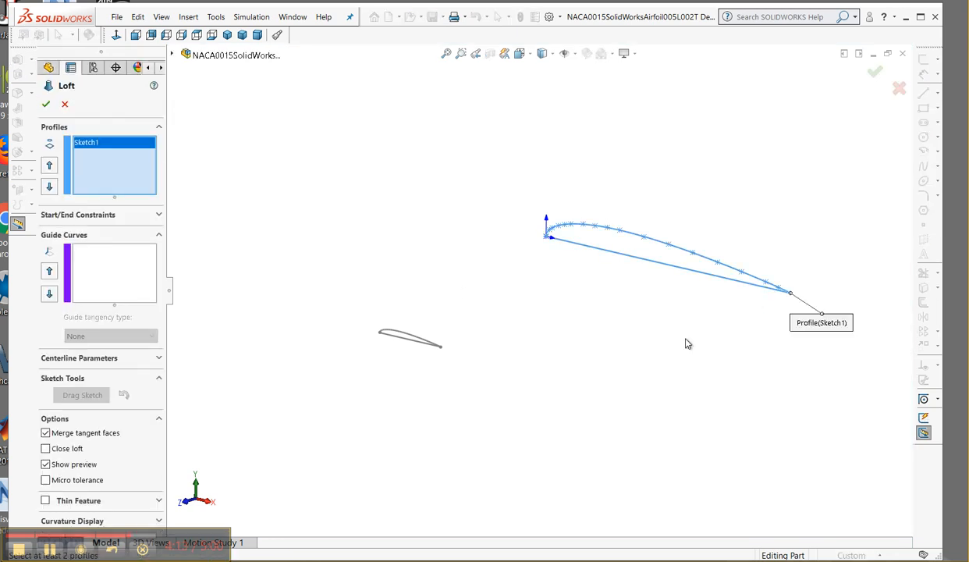
pyautogui.click(433, 351)
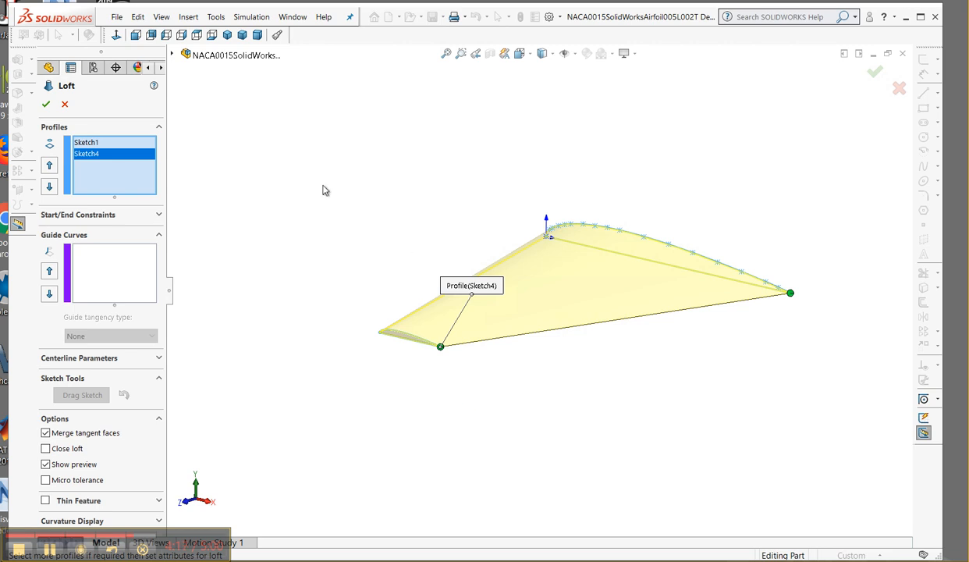
pyautogui.click(46, 104)
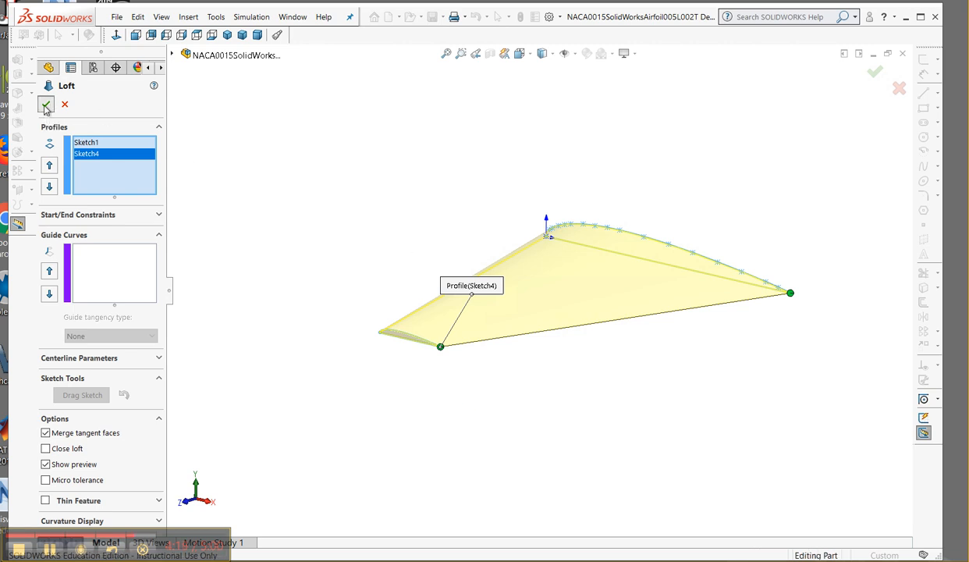
# Mirror the lofted wing body about its large airfoil end face, with the solids merged.
pyautogui.moveTo(357, 284); pyautogui.dragTo(573, 298, button='middle')
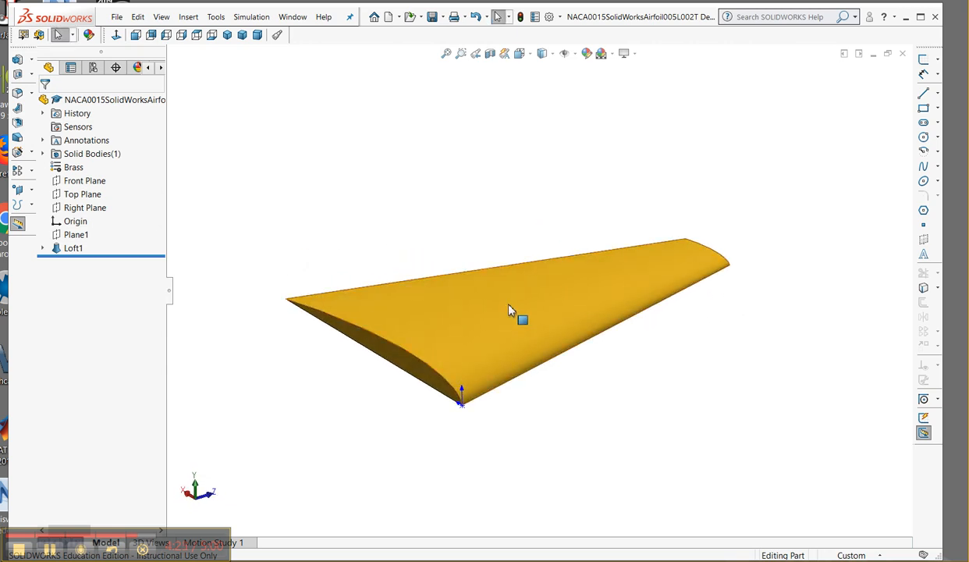
pyautogui.moveTo(509, 310); pyautogui.dragTo(488, 270, button='middle')
pyautogui.scroll(2, 460, 281)
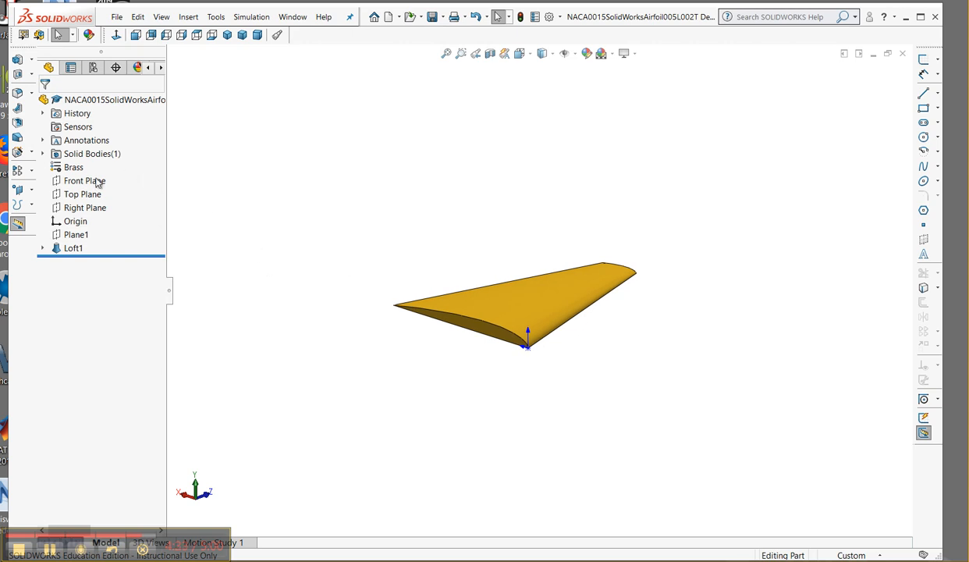
pyautogui.click(33, 173)
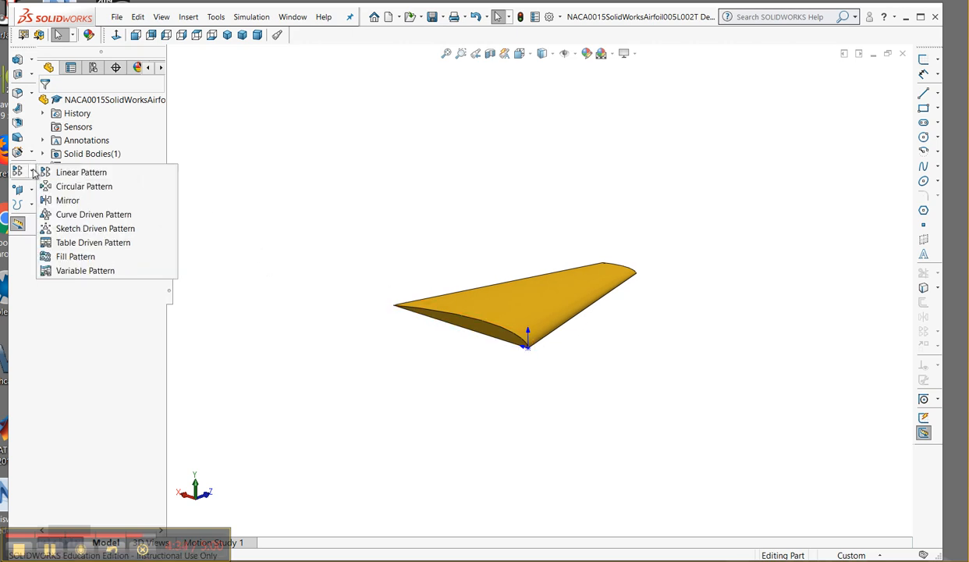
pyautogui.click(66, 200)
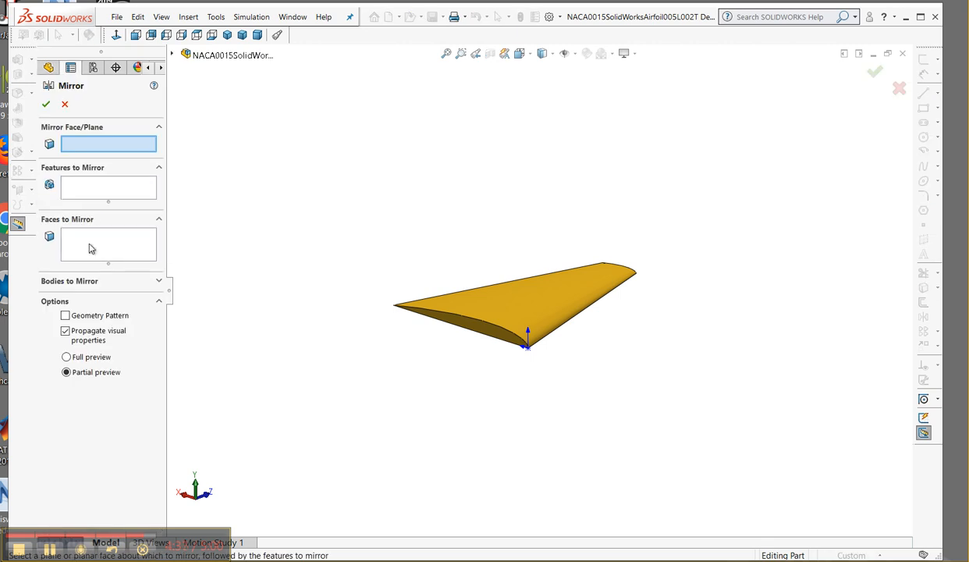
pyautogui.click(97, 281)
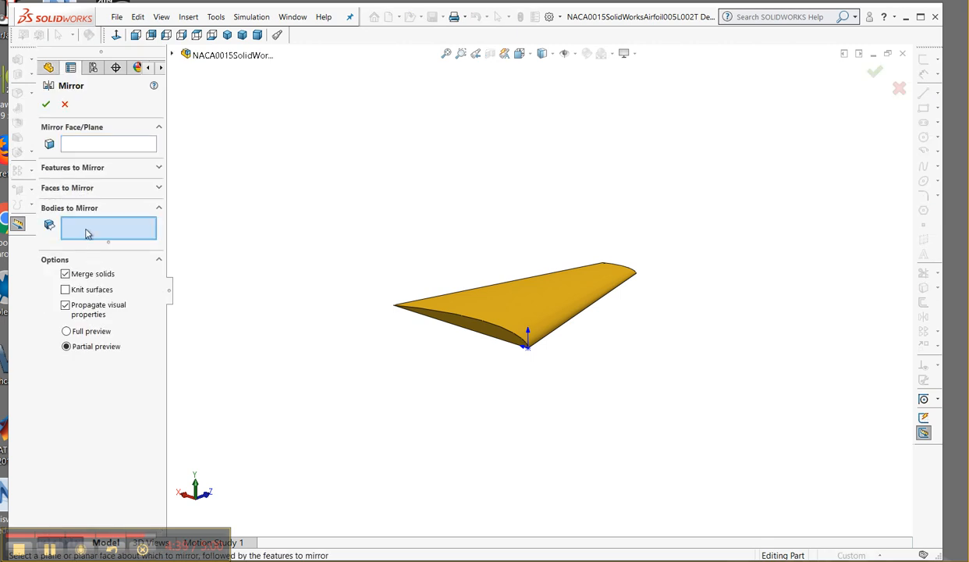
pyautogui.click(495, 304)
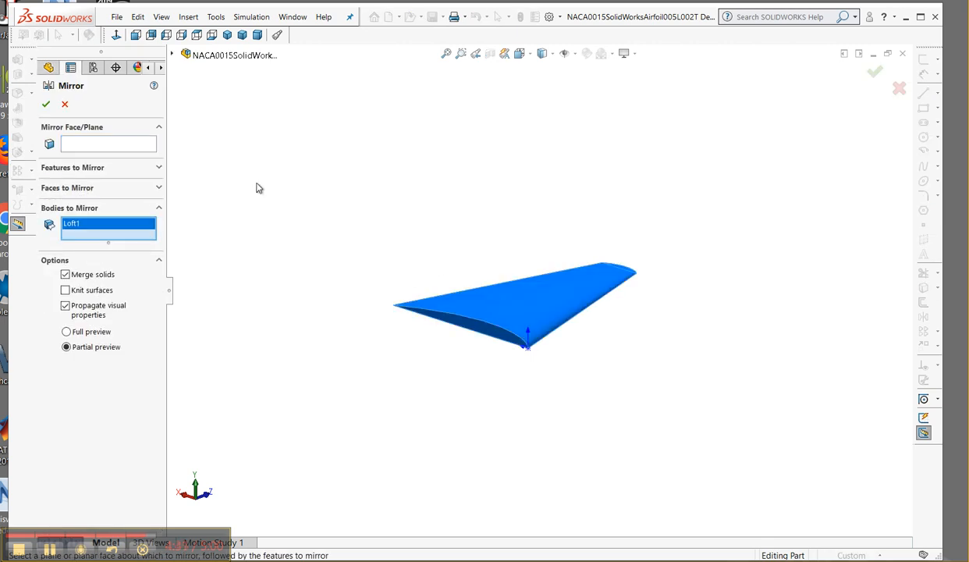
pyautogui.click(96, 145)
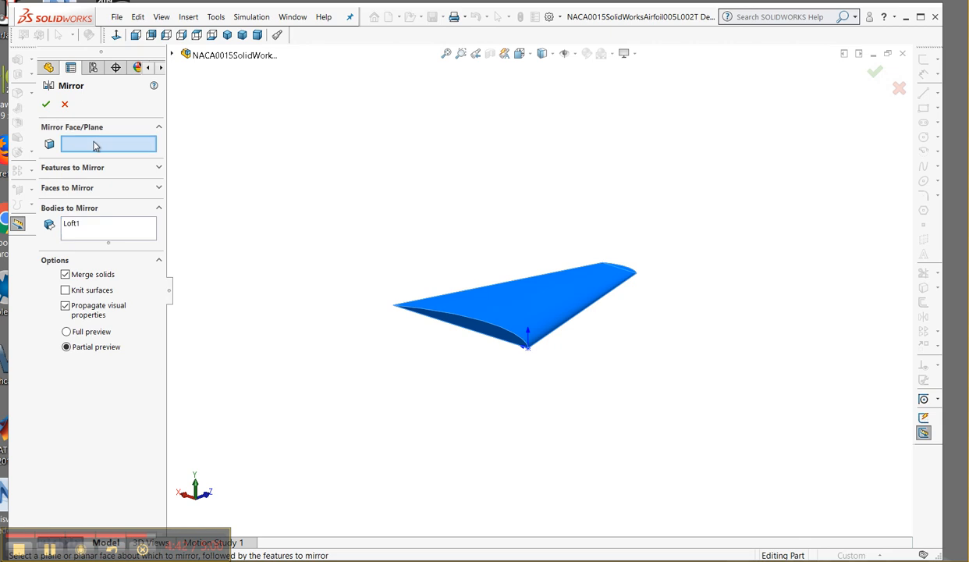
pyautogui.click(479, 337)
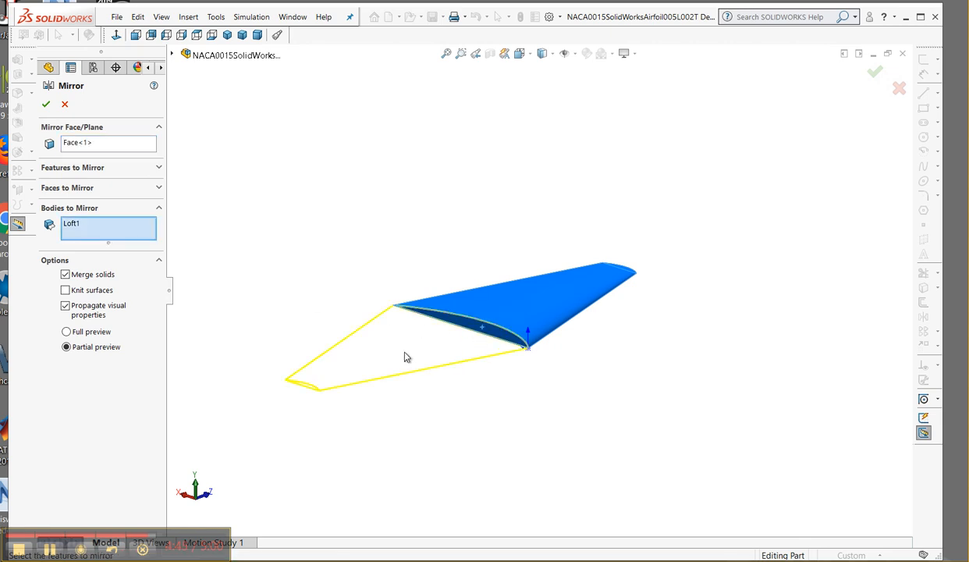
pyautogui.click(46, 104)
pyautogui.click(388, 241)
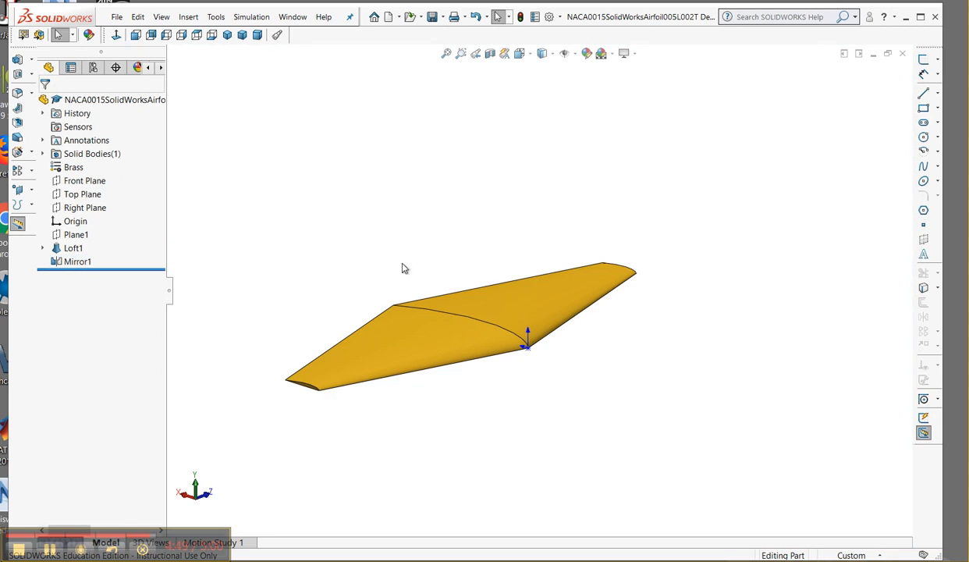
# Examine the mirrored wing in the standard right and front views, including a close look at the tip profile.
pyautogui.moveTo(392, 271); pyautogui.dragTo(367, 209, button='middle')
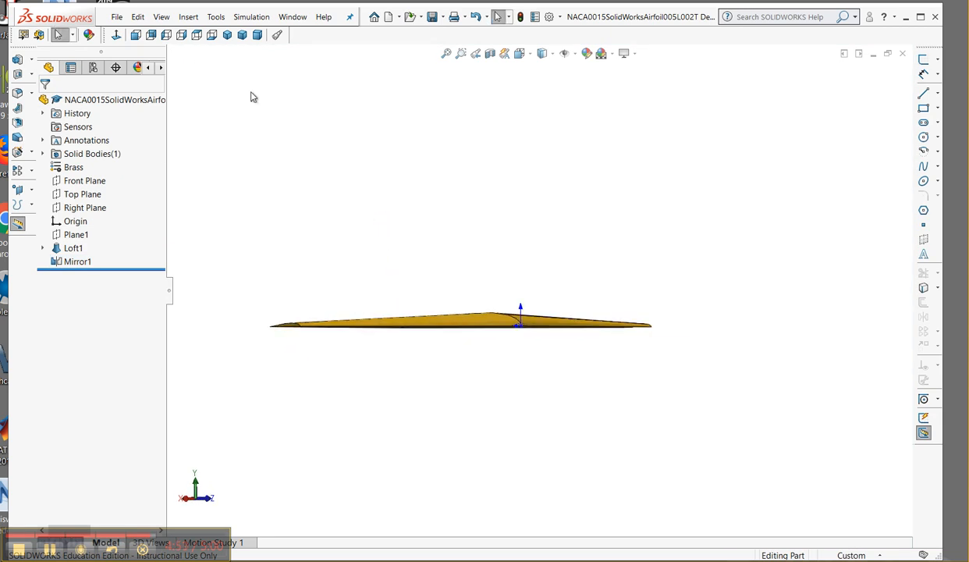
pyautogui.click(181, 35)
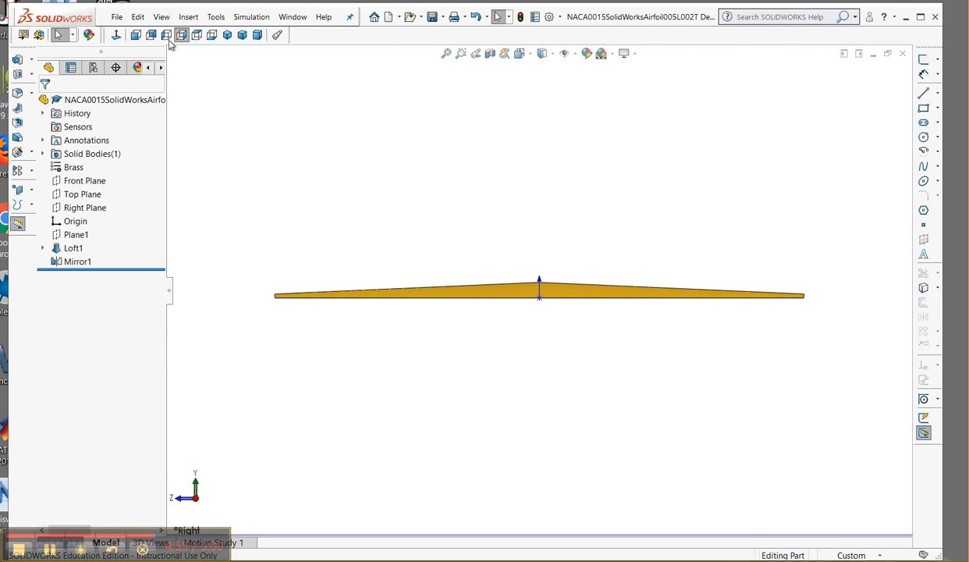
pyautogui.click(136, 34)
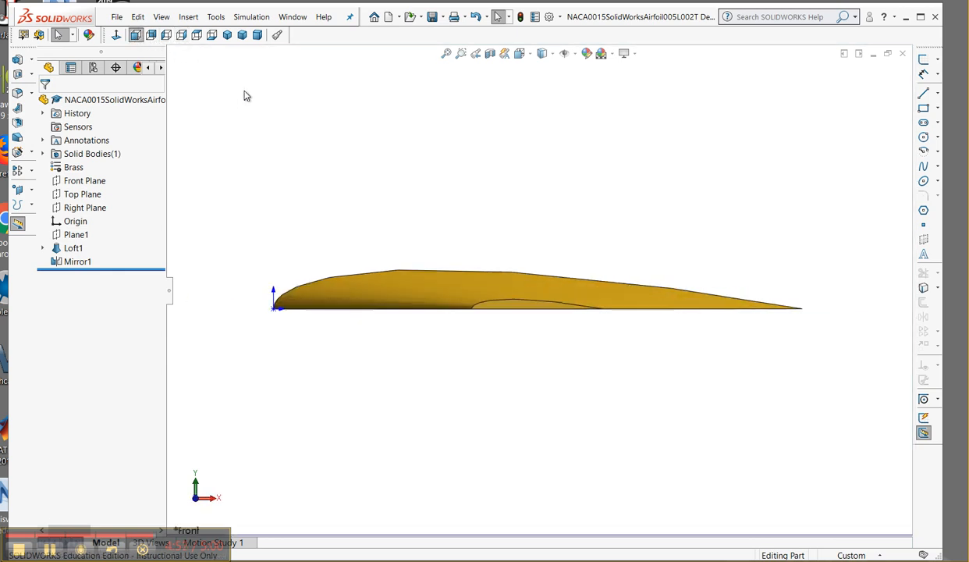
pyautogui.scroll(-5, 513, 315)
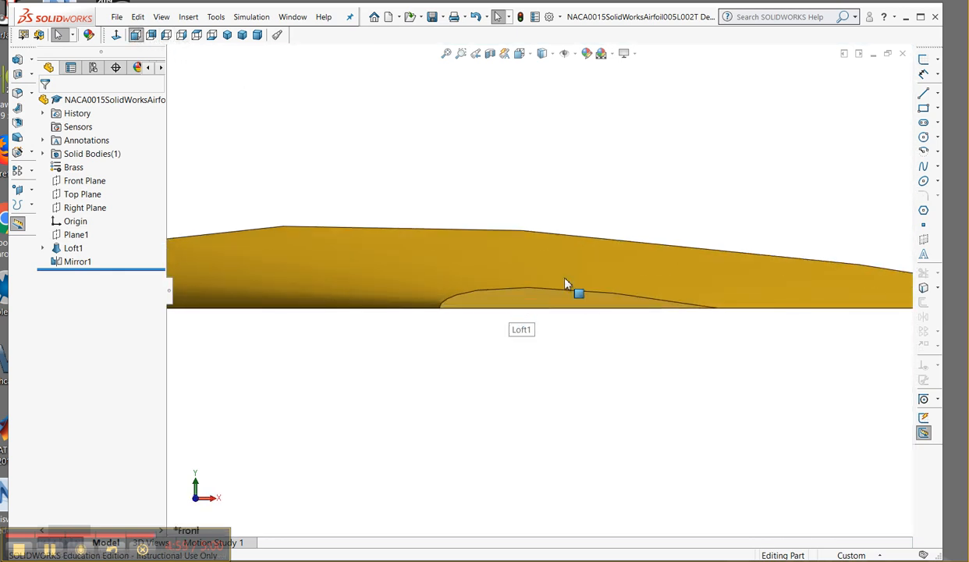